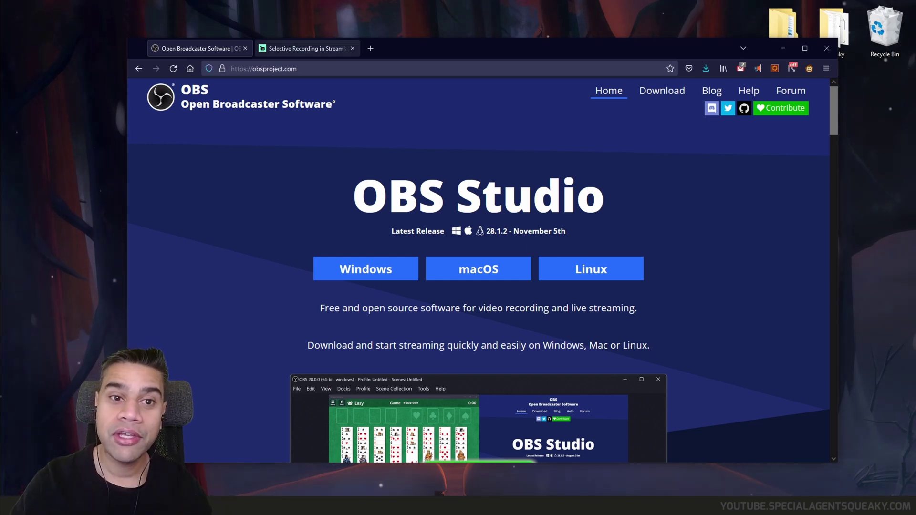
Switch to the second tab, the 'Selective Recording in Streamlabs Desktop' blog article.
left_click(307, 48)
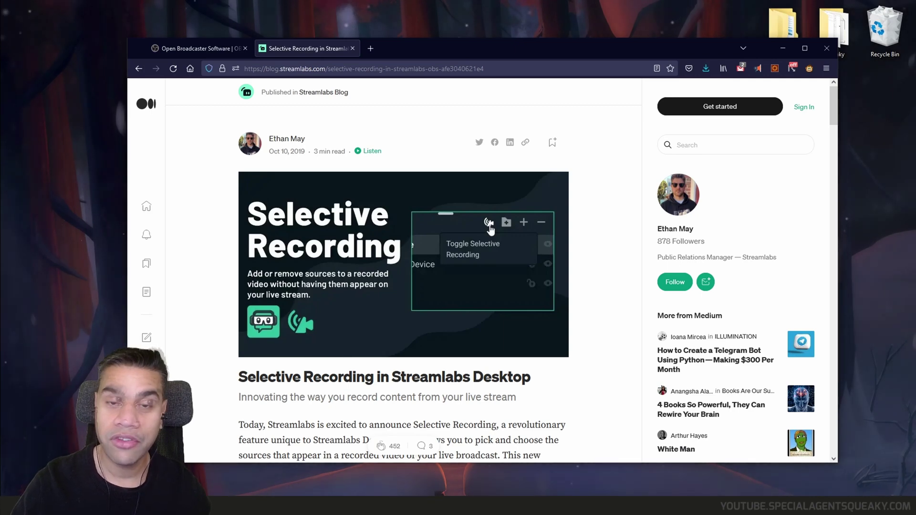
Return to the Open Broadcaster Software tab showing release 28.1.2.
key("ctrl+shift+Tab")
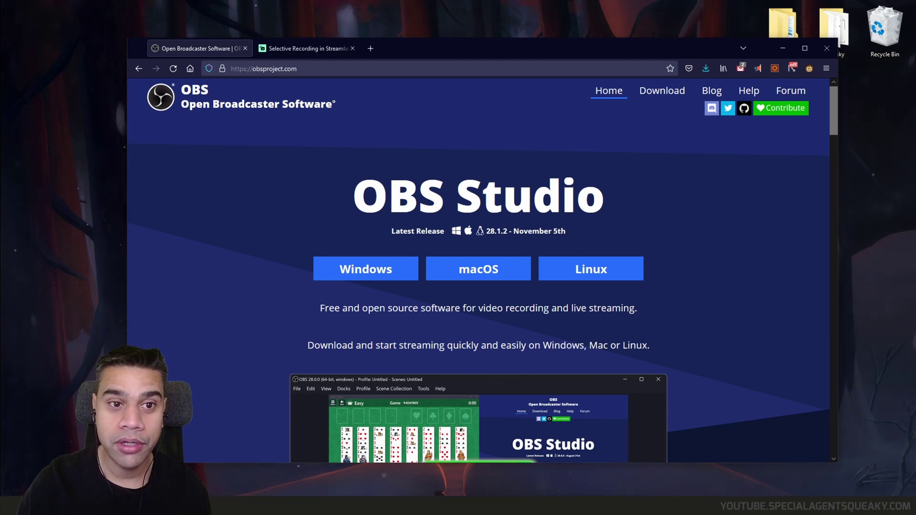
Search 'obs studio download', open the official page, and save OBS-Studio-28.1.2-Full-x64.zip to the Desktop.
key("ctrl+l")
type("obs studio")
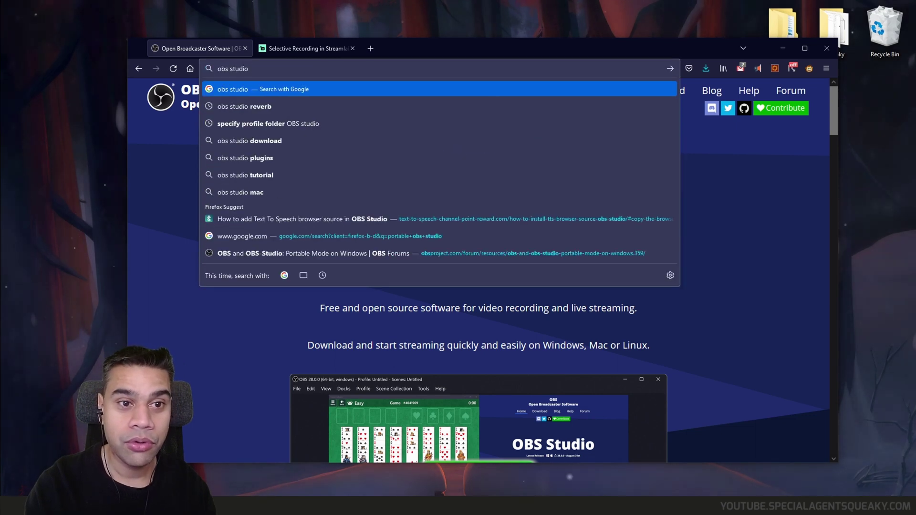
type(" download")
key("Return")
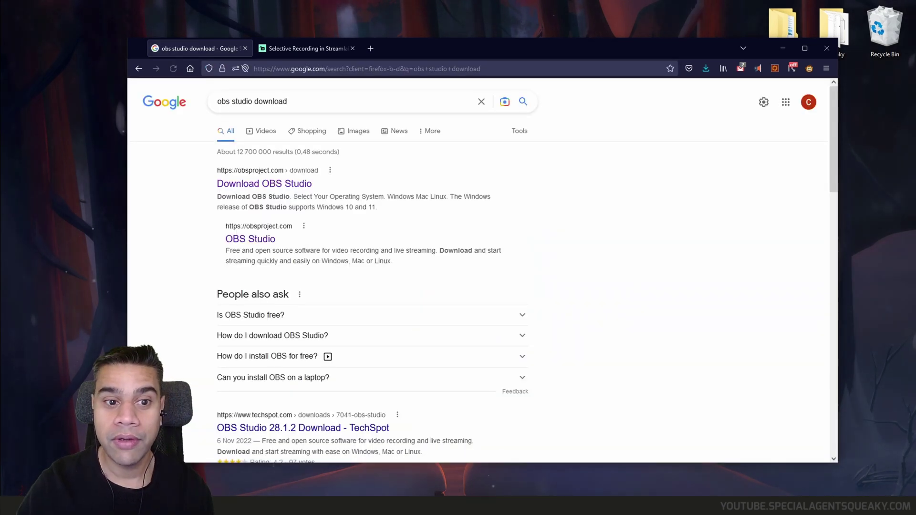
left_click(264, 184)
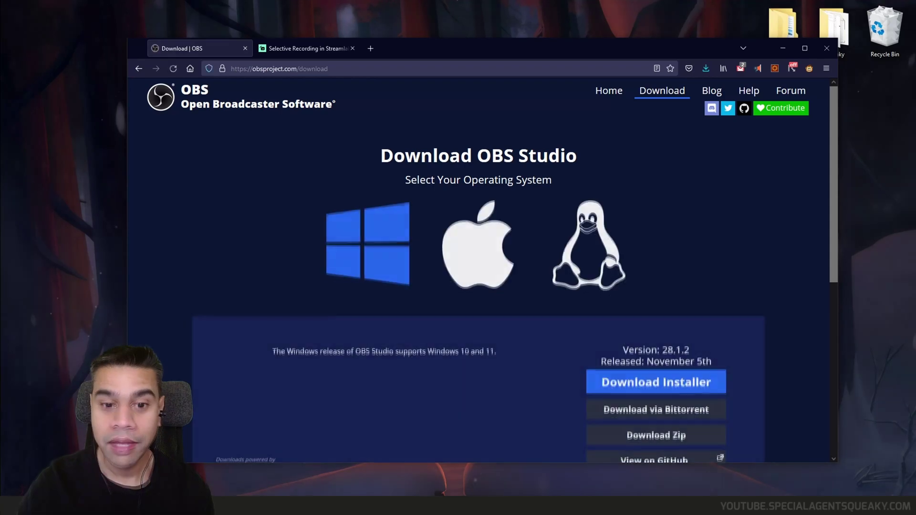
scroll(264, 184, "down", 2)
scroll(478, 267, "down", 1)
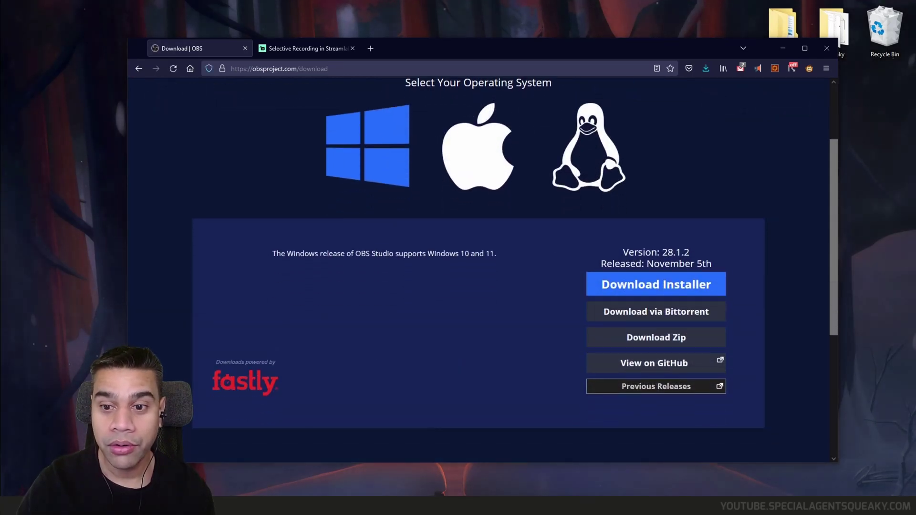
scroll(656, 238, "down", 1)
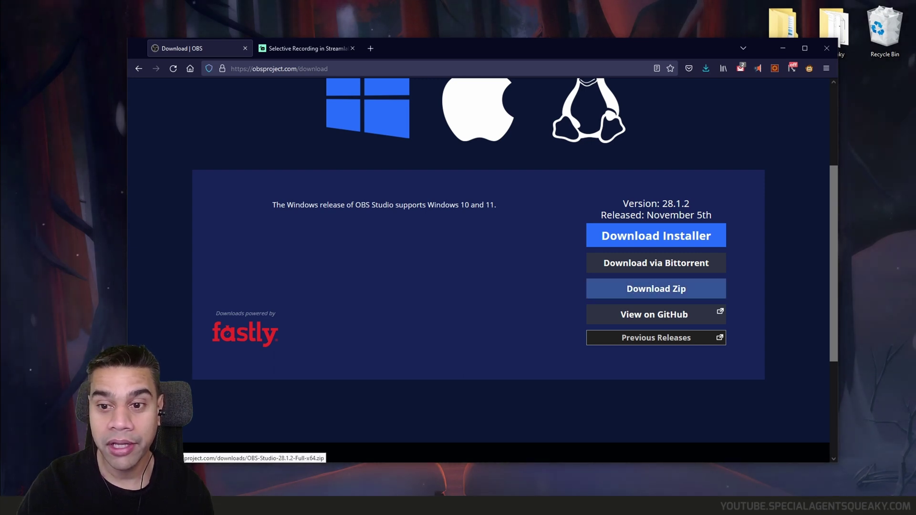
left_click(656, 289)
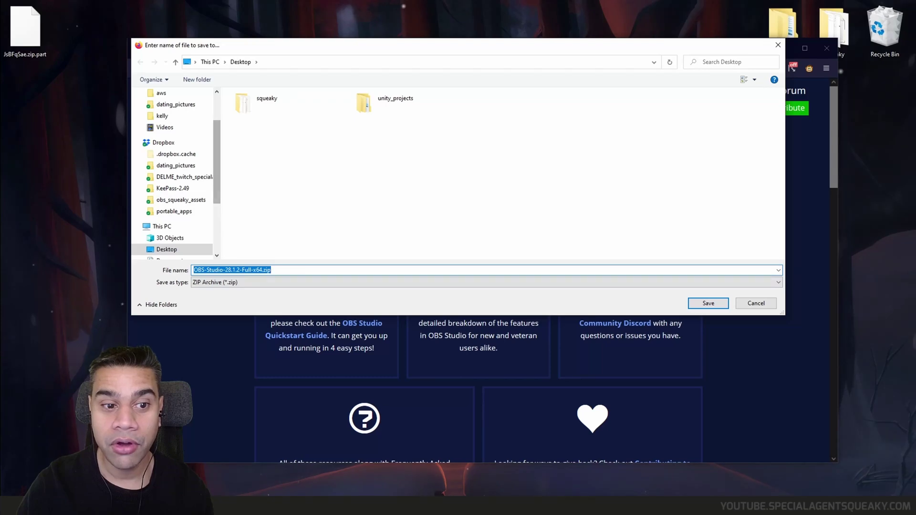
key("Return")
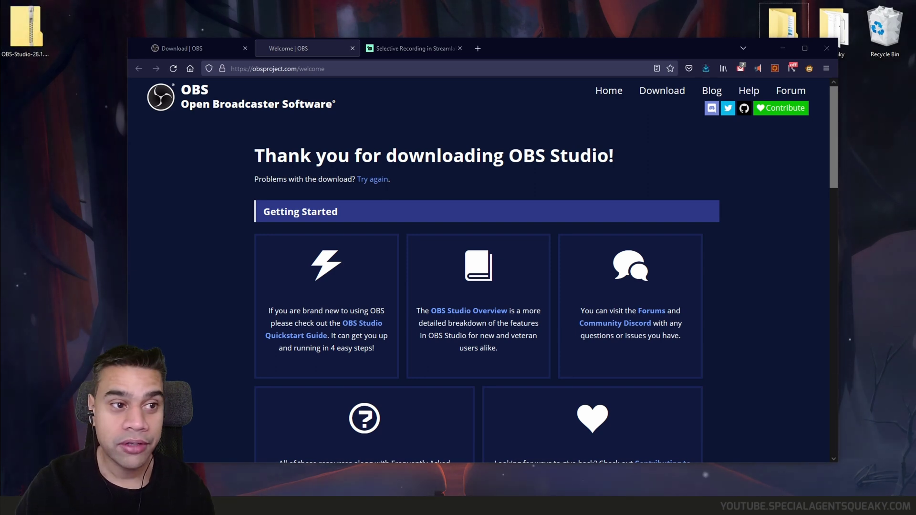
Extract OBS-Studio-28.1.2-Full-x64.zip into a new OBS-Studio-28.1.2 folder on the Desktop.
left_click_drag(26, 31, 64, 125)
left_click(90, 156)
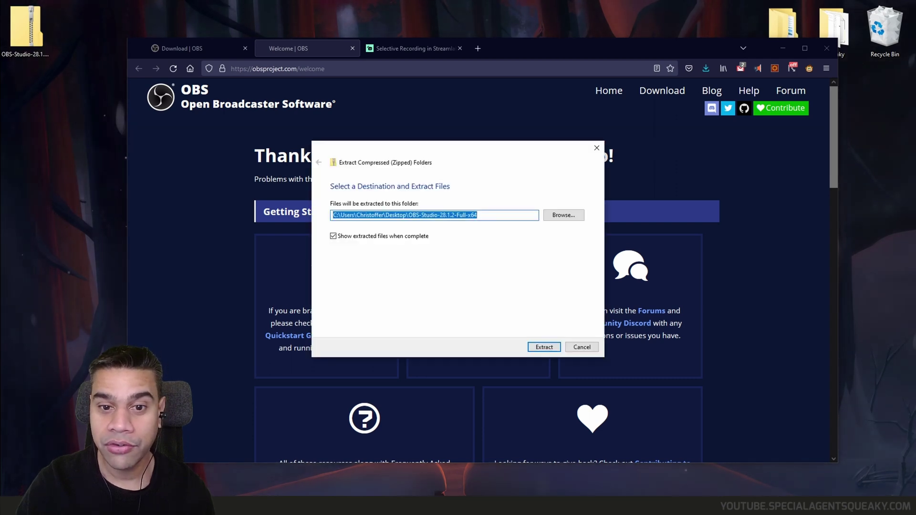
key("Return")
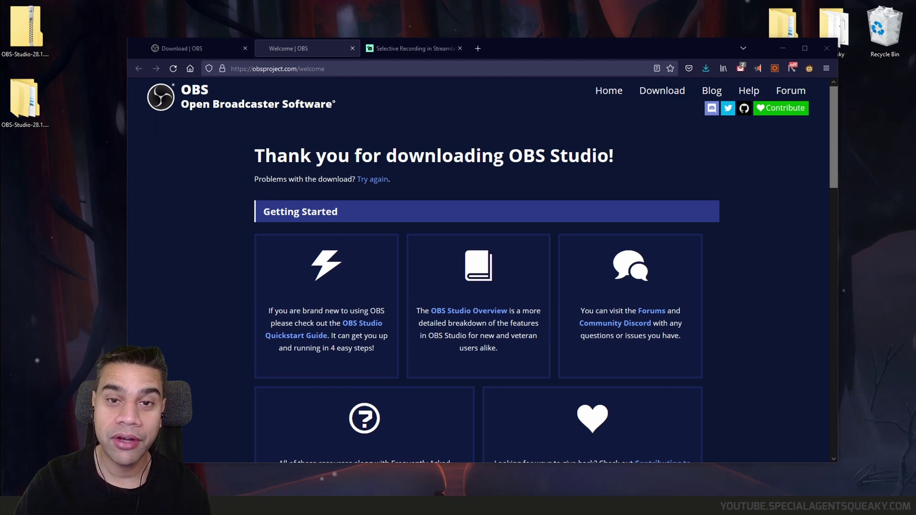
Copy the extracted OBS-Studio-28.1.2 folder on the Desktop and line the copy up below it.
left_click_drag(26, 101, 61, 188)
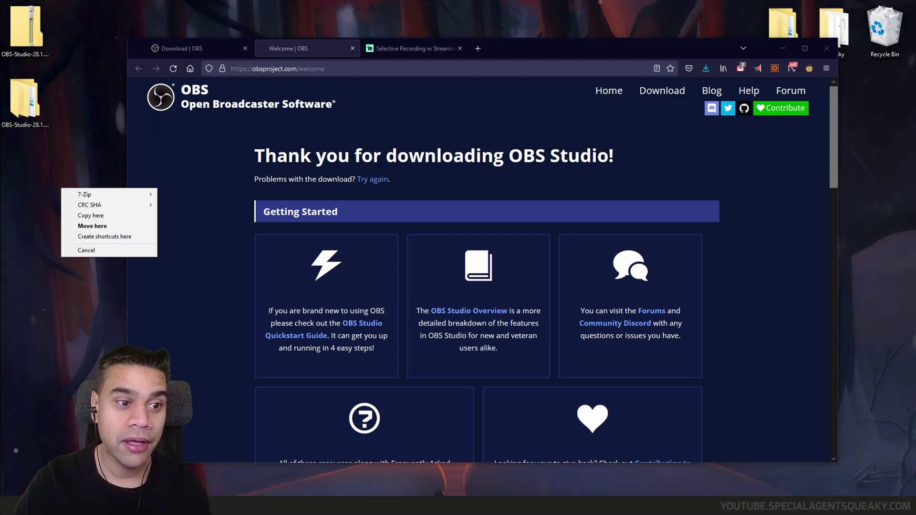
left_click(91, 215)
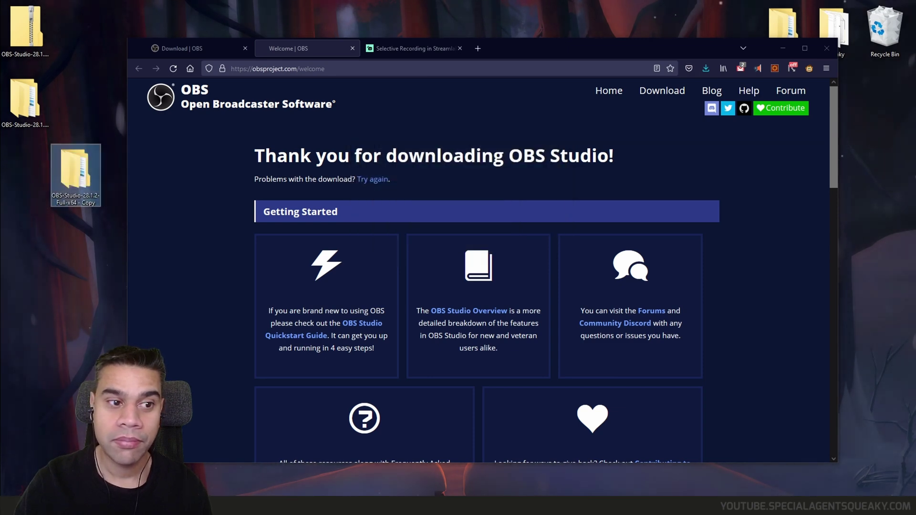
left_click_drag(76, 173, 26, 169)
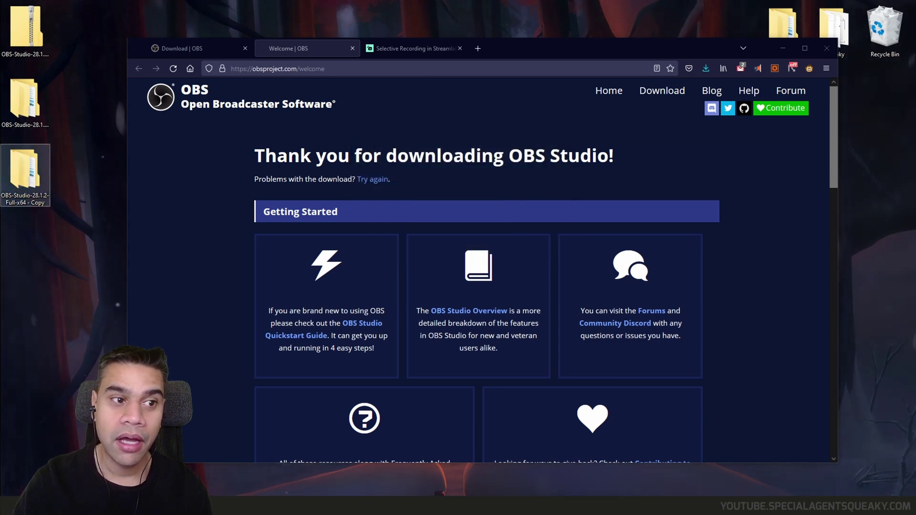
Rename the original folder obs_desktop and the copy obs_camera, then delete the zip.
left_click(25, 100)
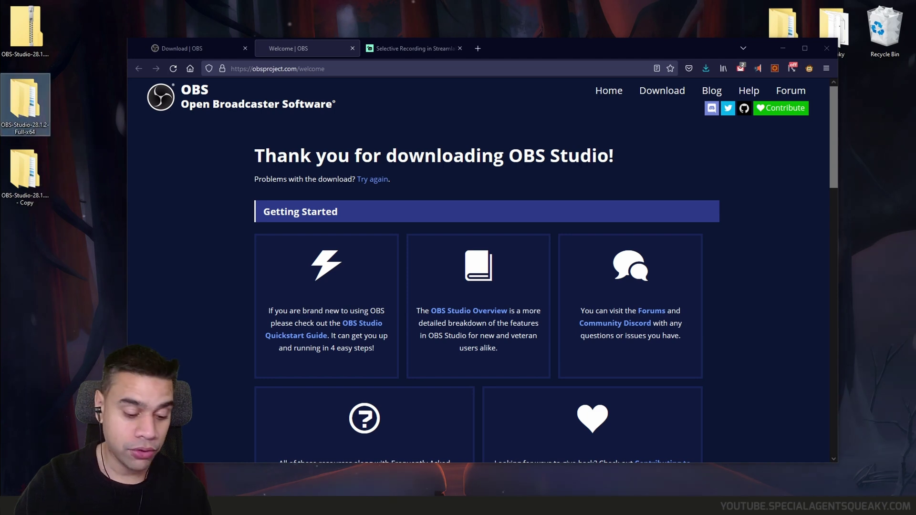
key("F2")
type("obs_desktop")
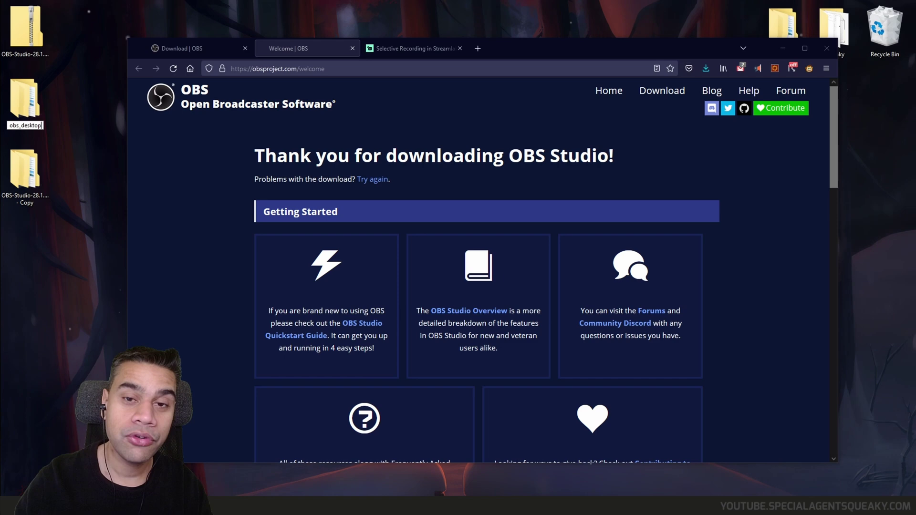
key("Tab")
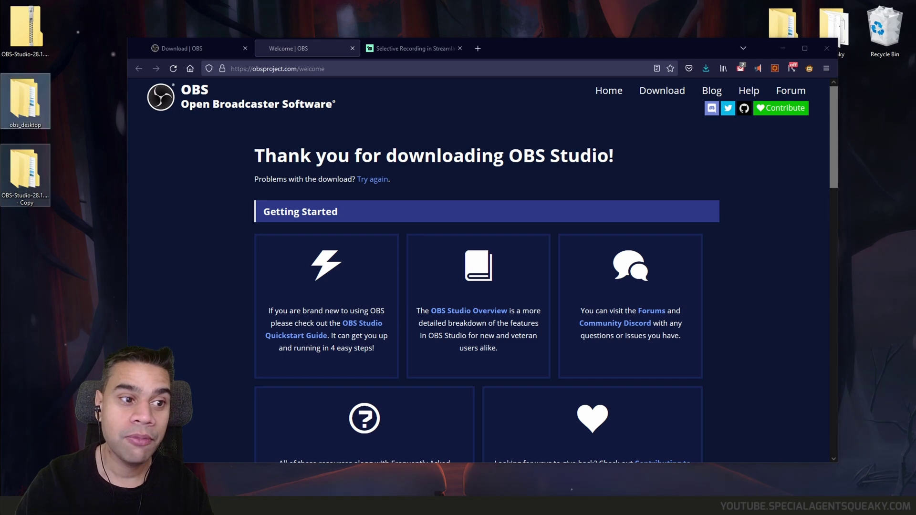
type("obs")
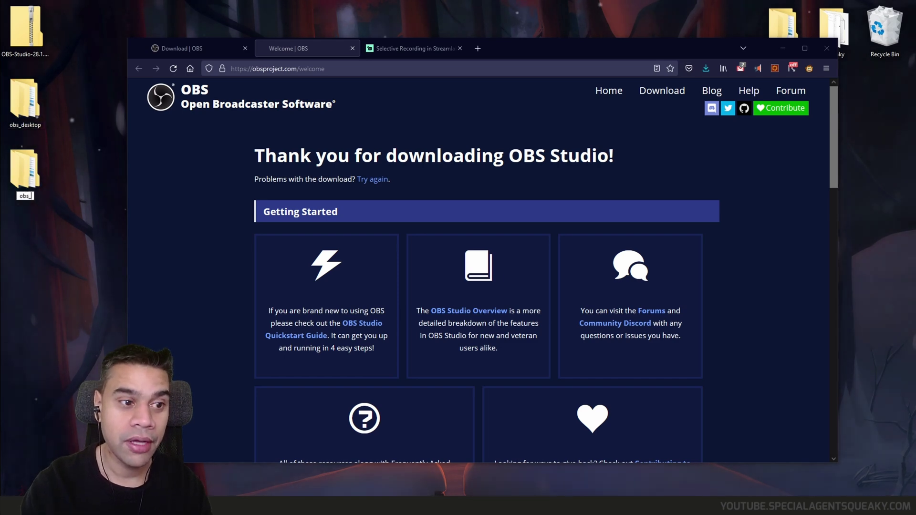
type("_camera")
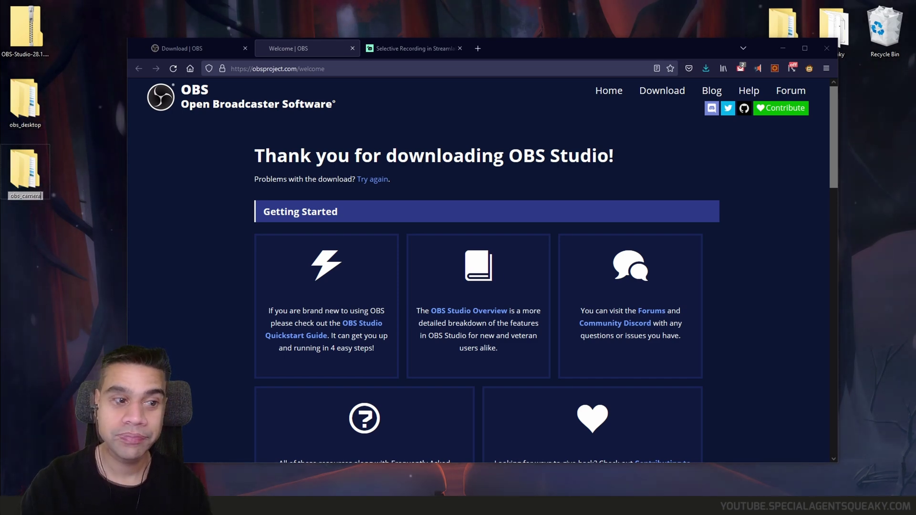
key("Return")
left_click(25, 31)
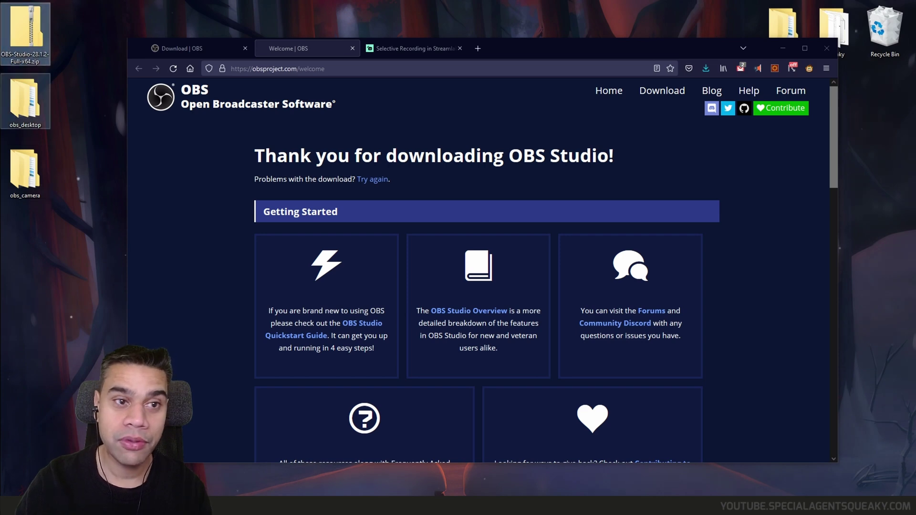
key("Delete")
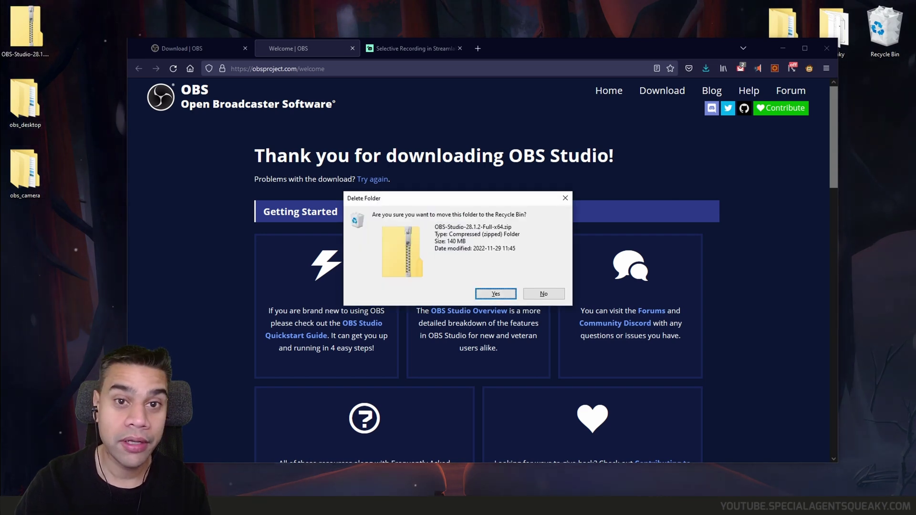
Confirm recycling the zip, then open the obs_desktop folder and move its window aside.
key("Return")
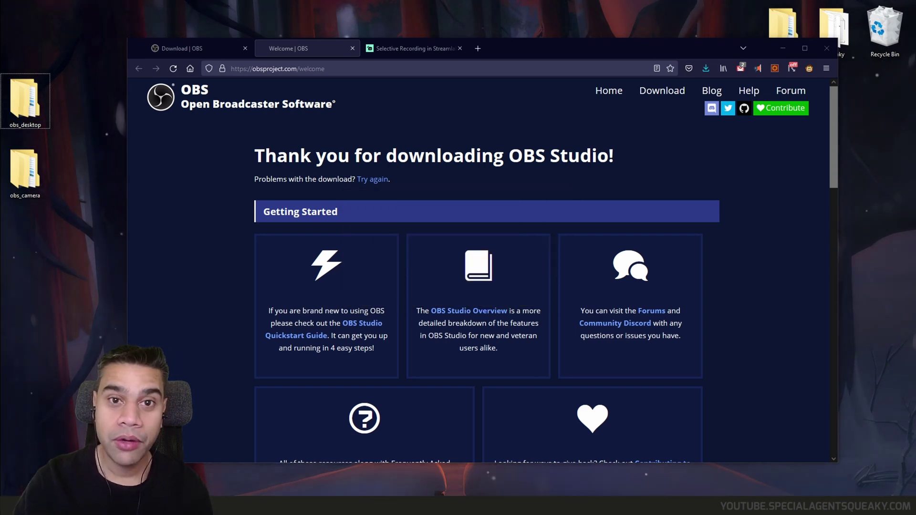
left_click(25, 101)
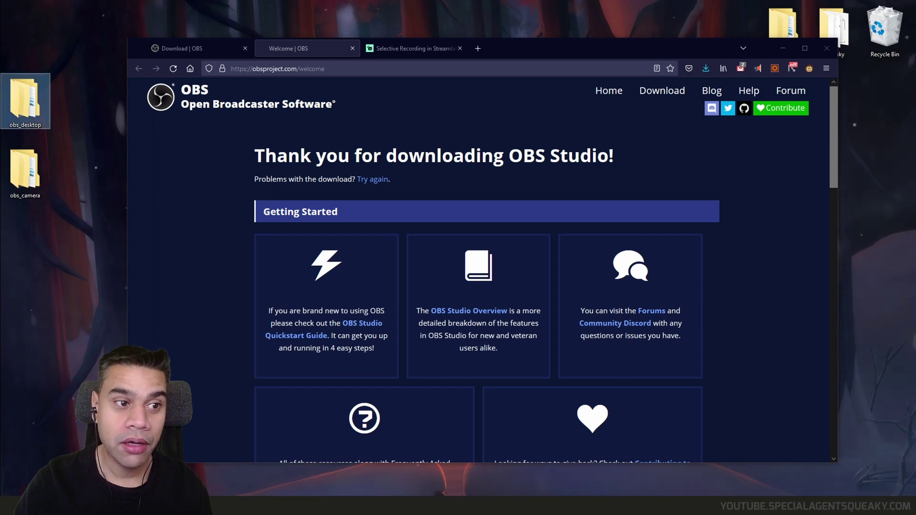
left_click(25, 171)
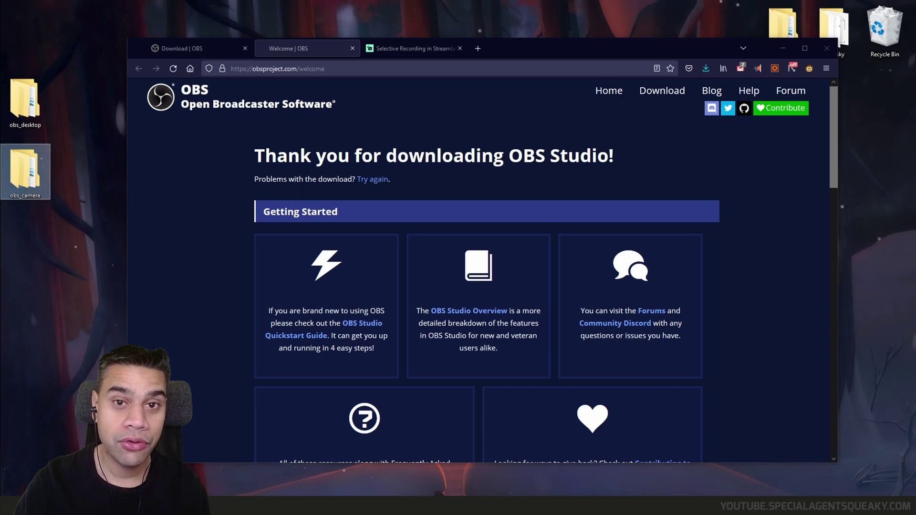
double_click(25, 101)
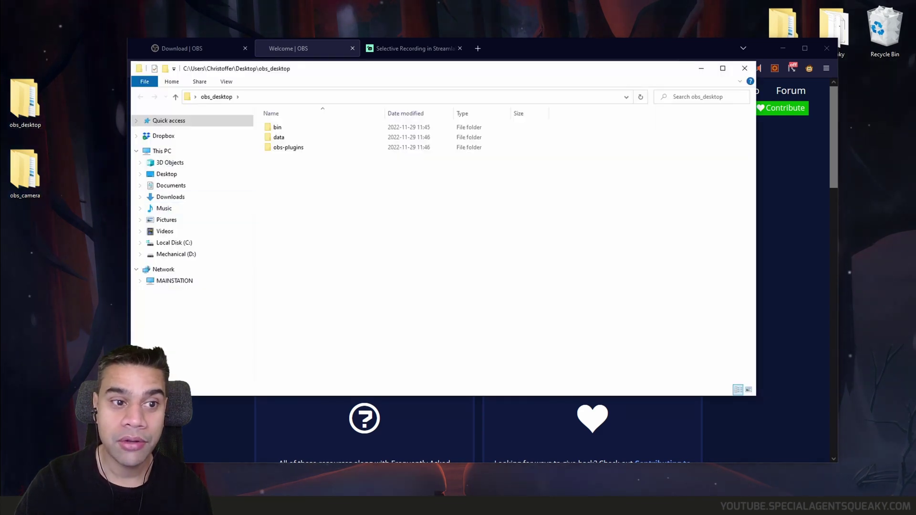
left_click_drag(309, 82, 386, 138)
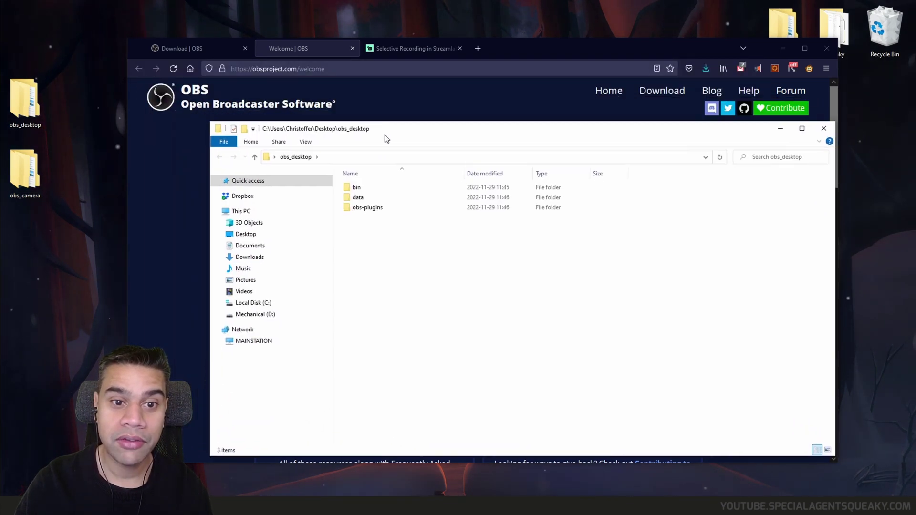
Open obs_camera in a second Explorer window and arrange it beside the obs_desktop window.
key("Down")
key("Down")
key("Down")
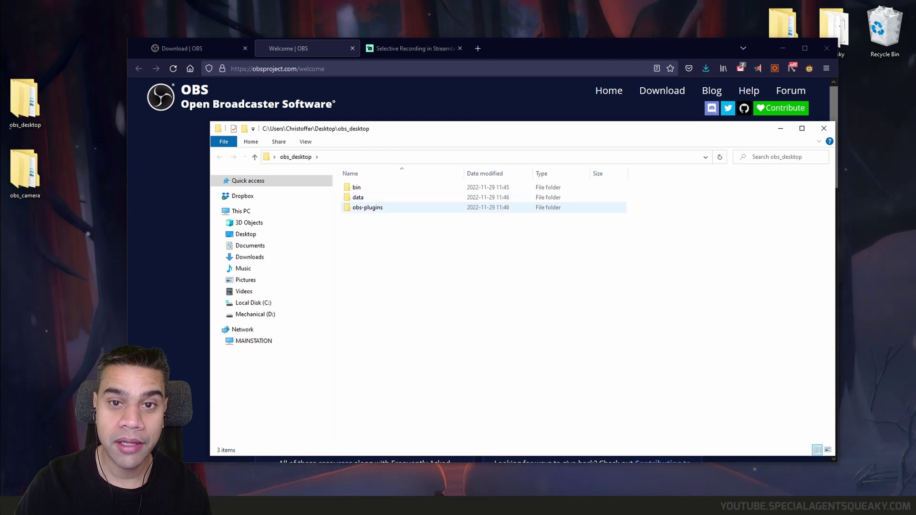
double_click(25, 172)
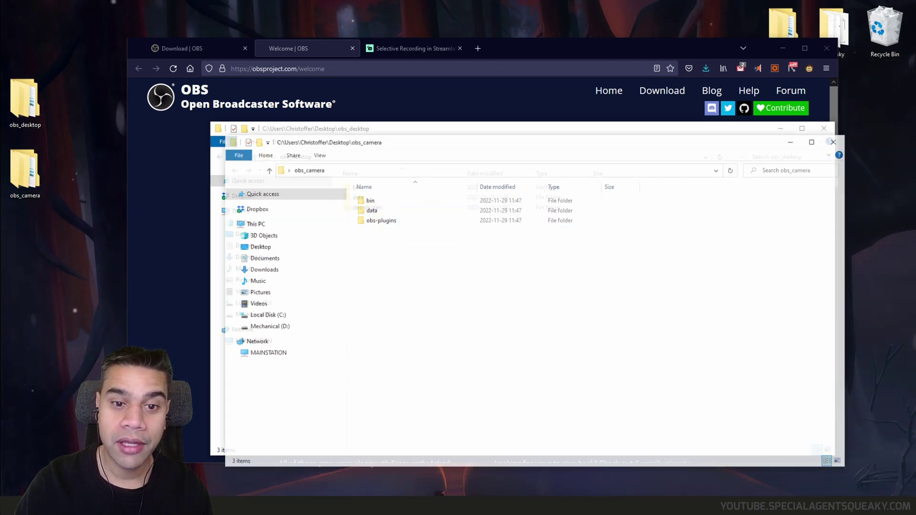
left_click_drag(370, 141, 305, 90)
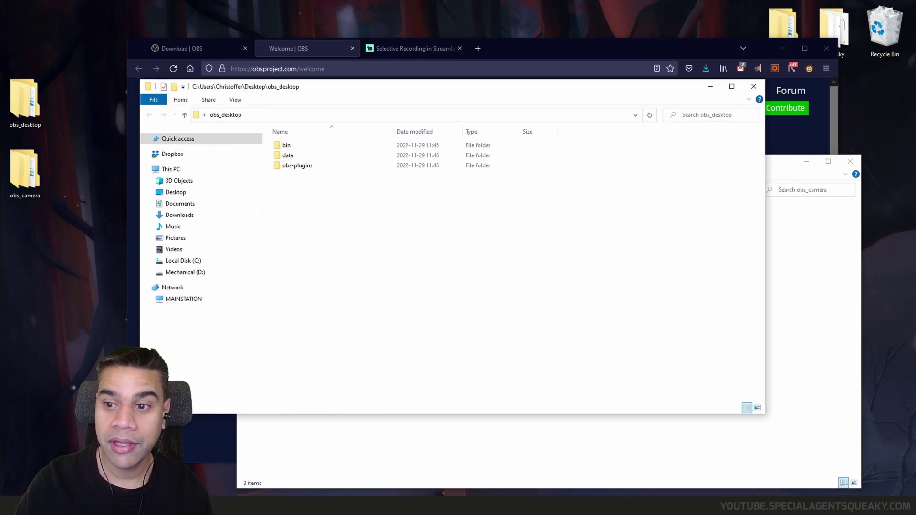
left_click(477, 443)
mouse_move(435, 163)
left_mouse_down()
mouse_move(454, 207)
mouse_move(436, 171)
left_mouse_up()
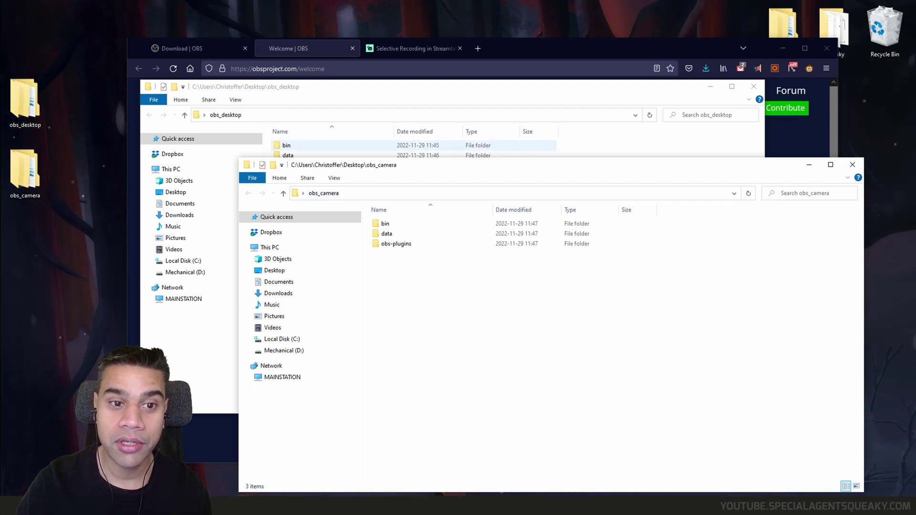
Create a desktop shortcut to obs64.exe from obs_desktop's bin\64bit folder.
double_click(286, 145)
double_click(287, 145)
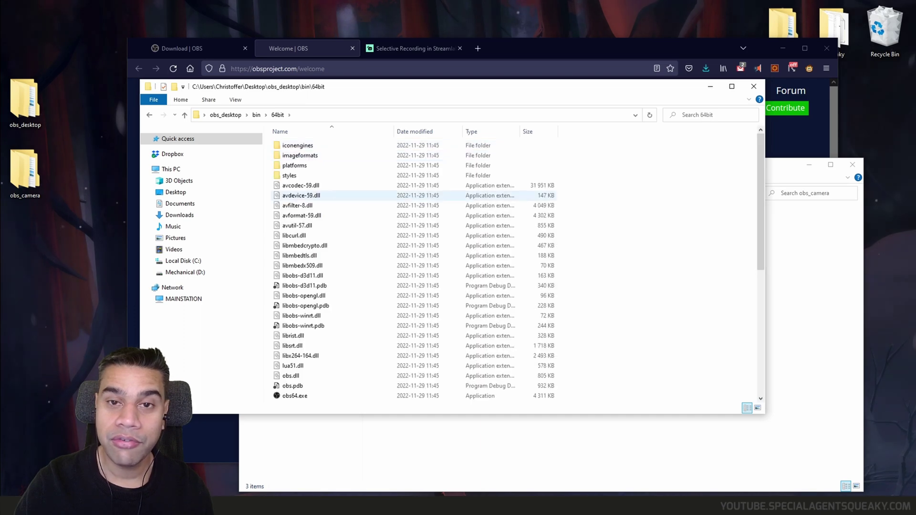
scroll(298, 203, "down", 2)
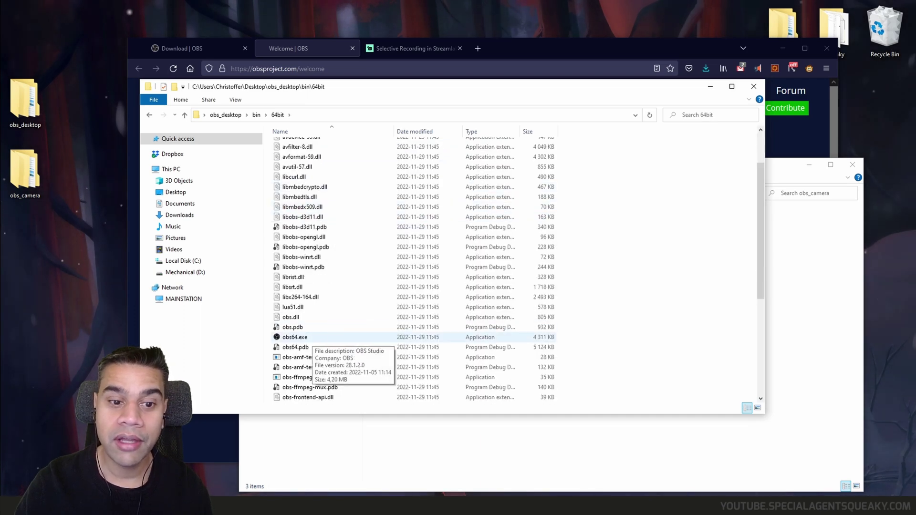
left_click(308, 339)
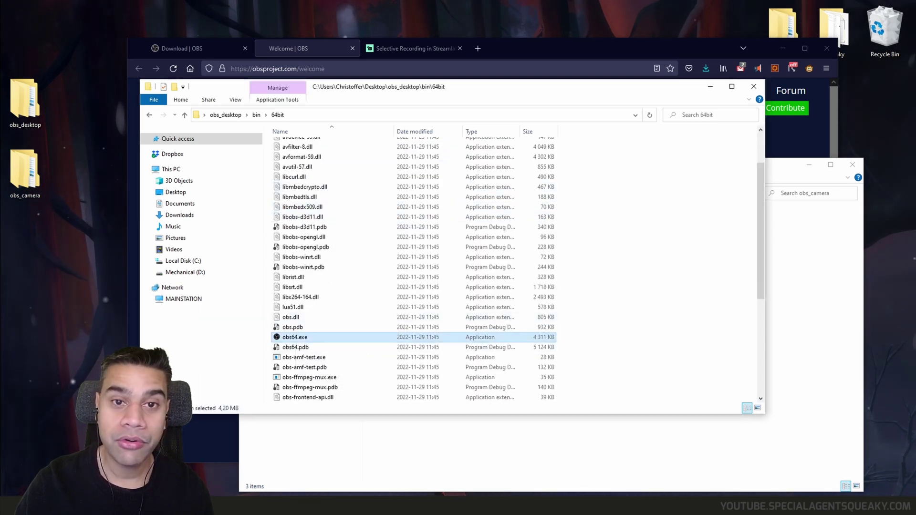
left_click_drag(295, 337, 75, 274)
left_click(101, 317)
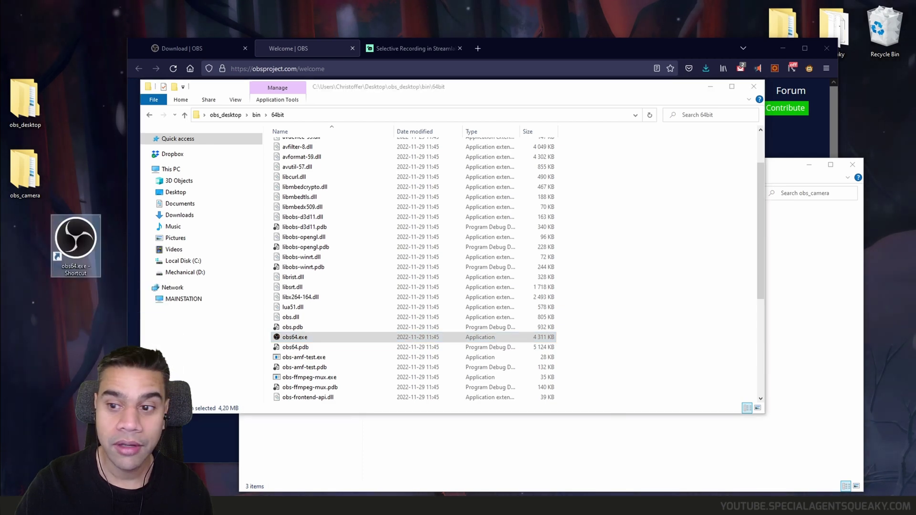
Create a second obs64.exe shortcut from obs_camera's bin\64bit, then place each shortcut beside its folder.
left_click(430, 448)
double_click(386, 223)
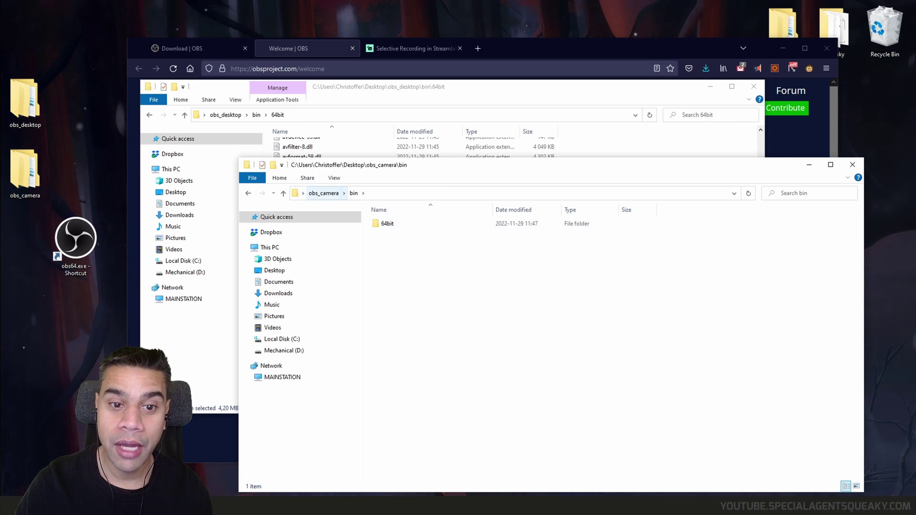
double_click(387, 224)
scroll(406, 389, "down", 3)
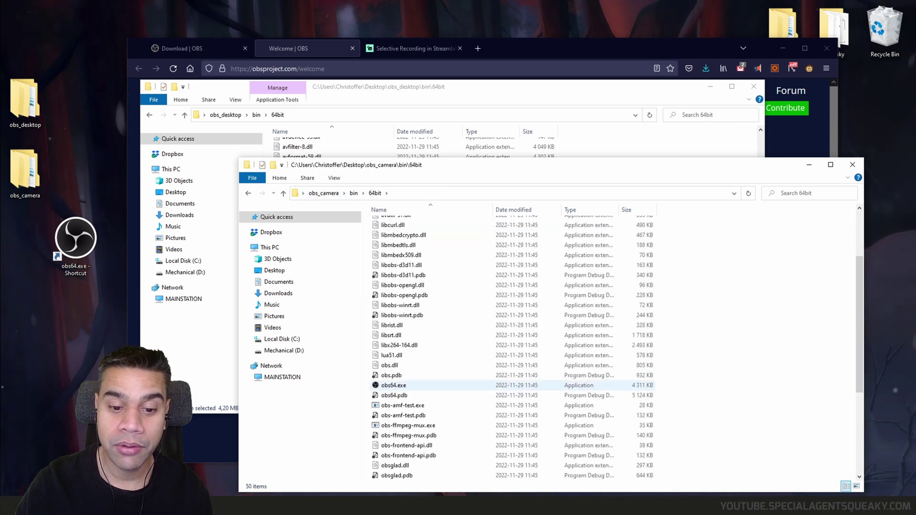
left_click_drag(394, 385, 59, 358)
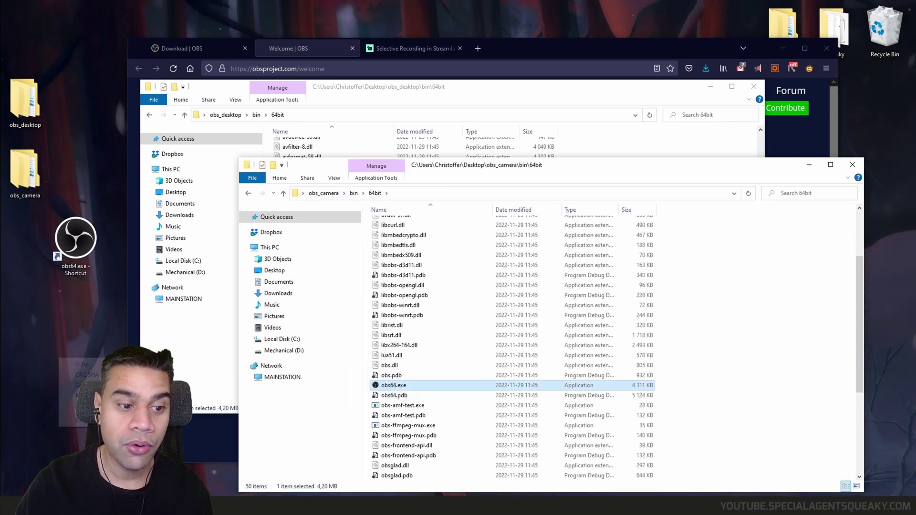
left_click(88, 407)
left_click_drag(72, 246, 82, 112)
left_click_drag(75, 310, 75, 169)
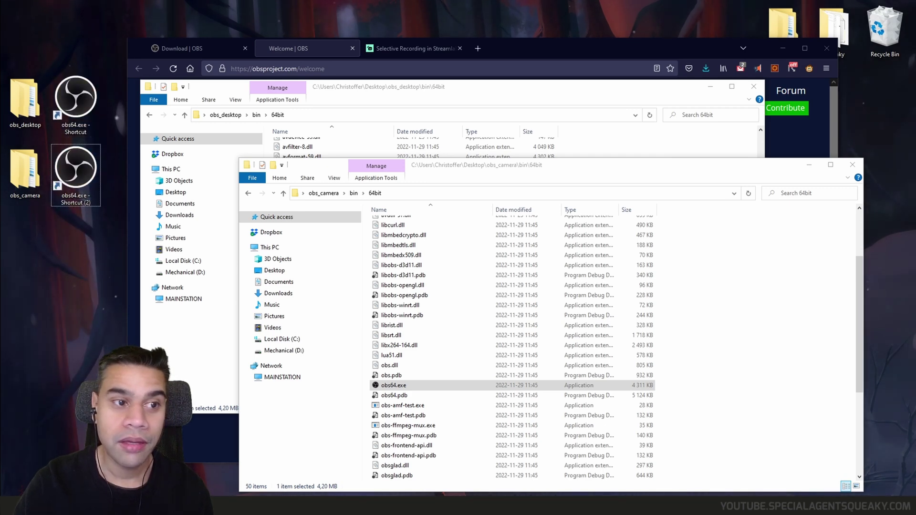
Rename 'obs64.exe - Shortcut' to obs_desktop and 'Shortcut (2)' to obs_camera.
left_click(76, 103)
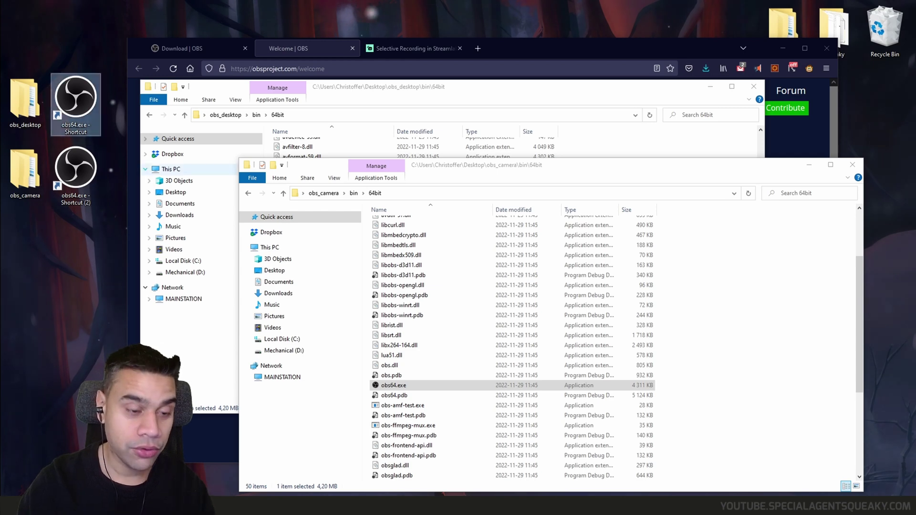
key("F2")
type("obs_desktop")
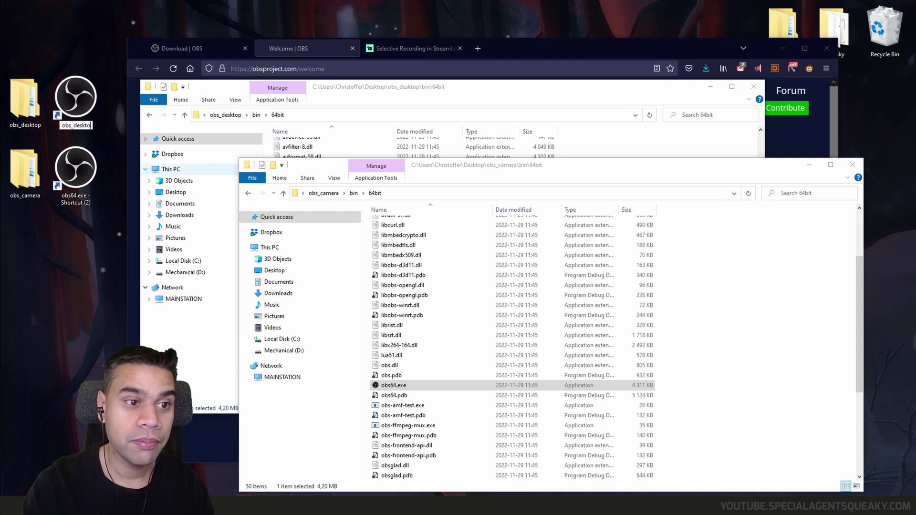
key("Return")
left_click(76, 167)
key("F2")
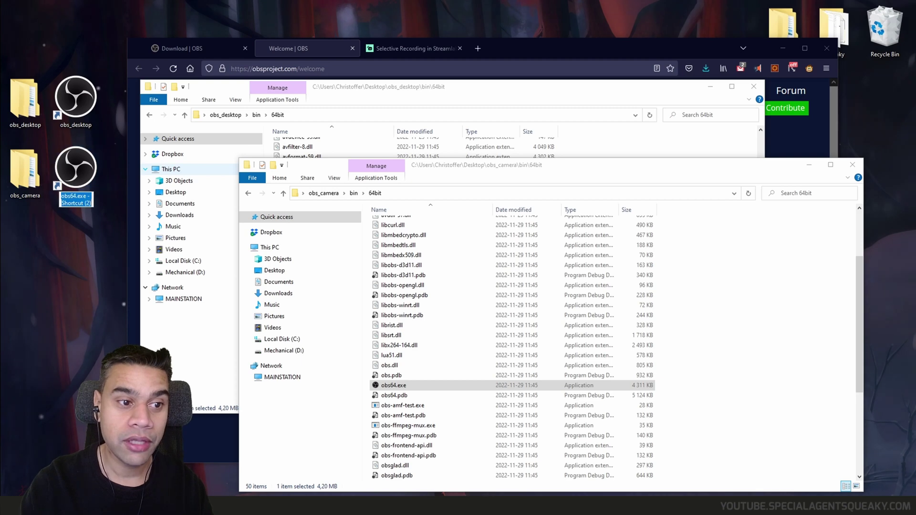
type("obs_camera")
key("Return")
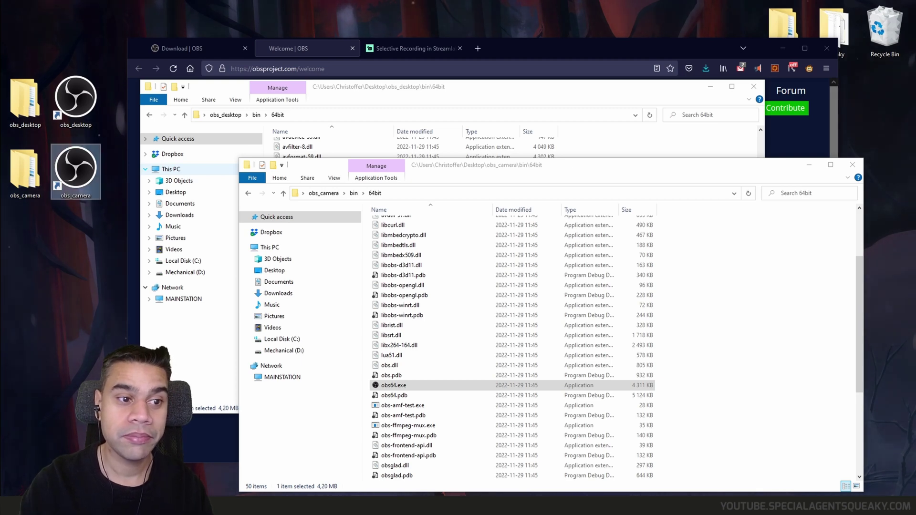
left_click(106, 234)
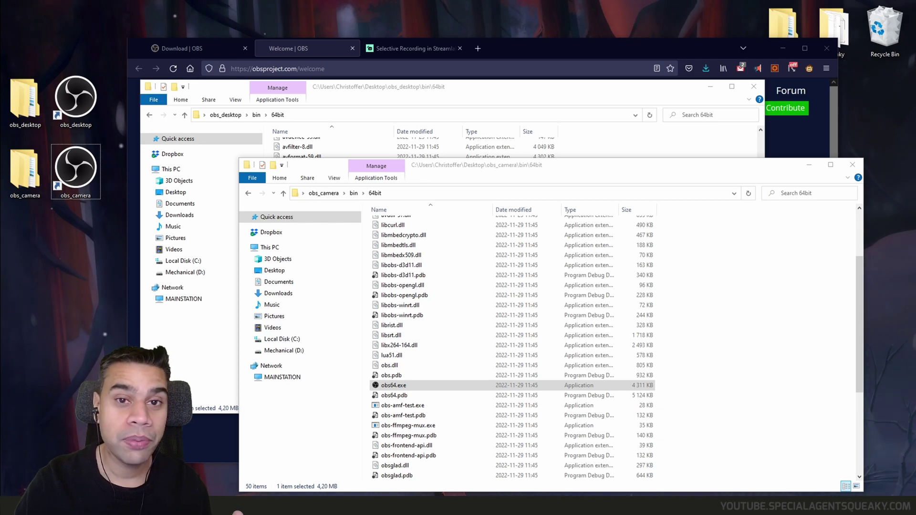
key("super")
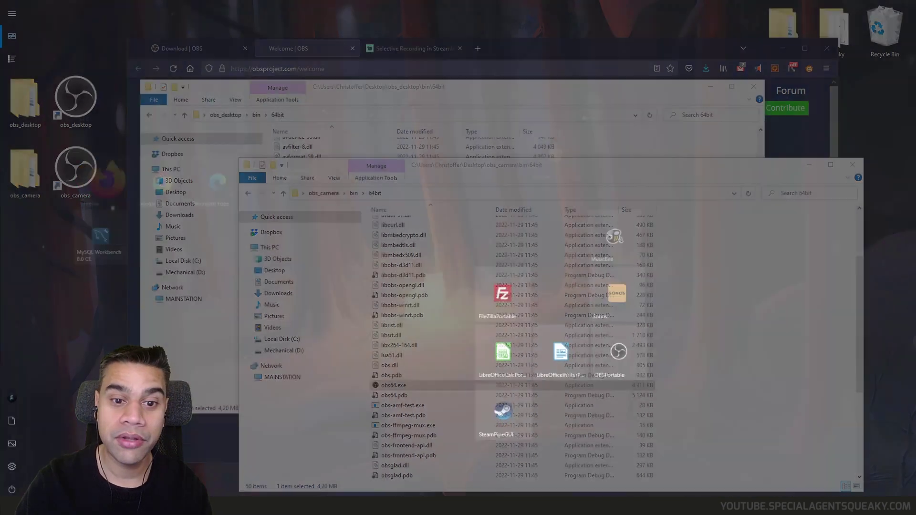
key("super")
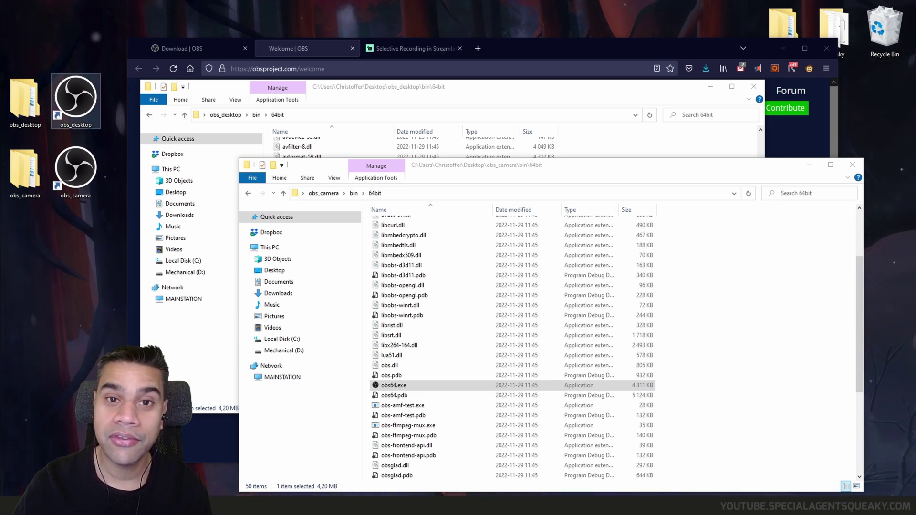
Launch OBS from the obs_desktop shortcut and move the 'OBS is already running' warning aside.
double_click(76, 101)
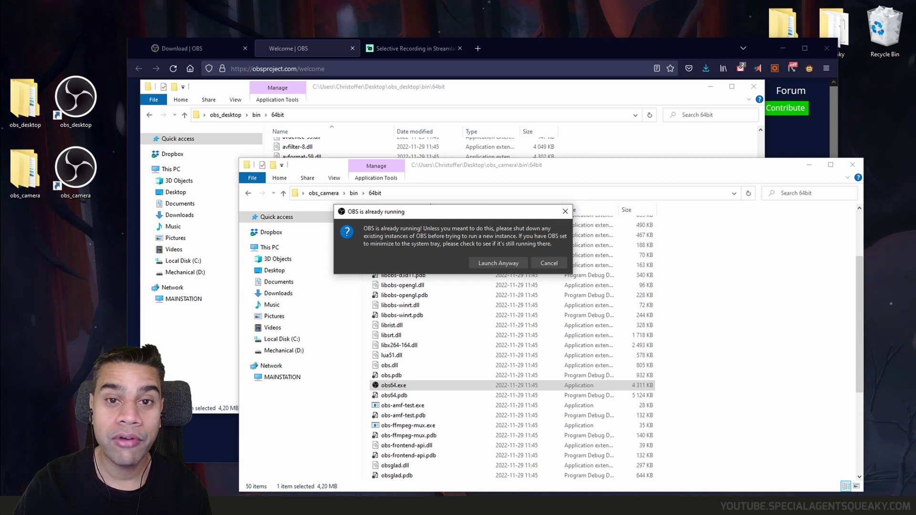
left_click_drag(413, 215, 513, 180)
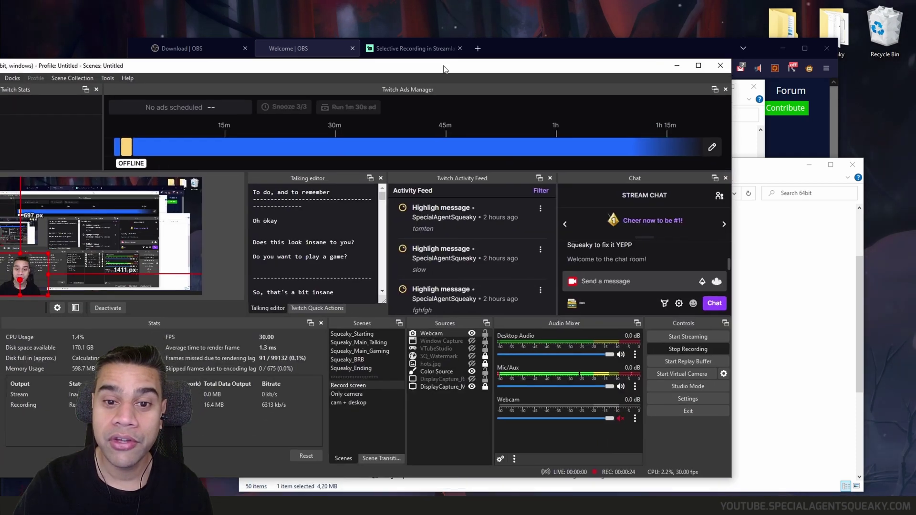
left_click_drag(504, 68, 591, 59)
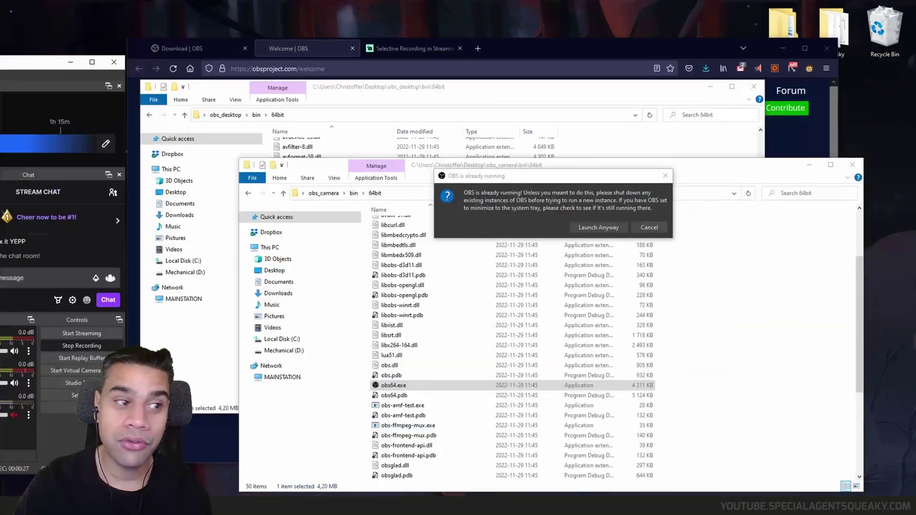
left_click_drag(537, 172, 462, 186)
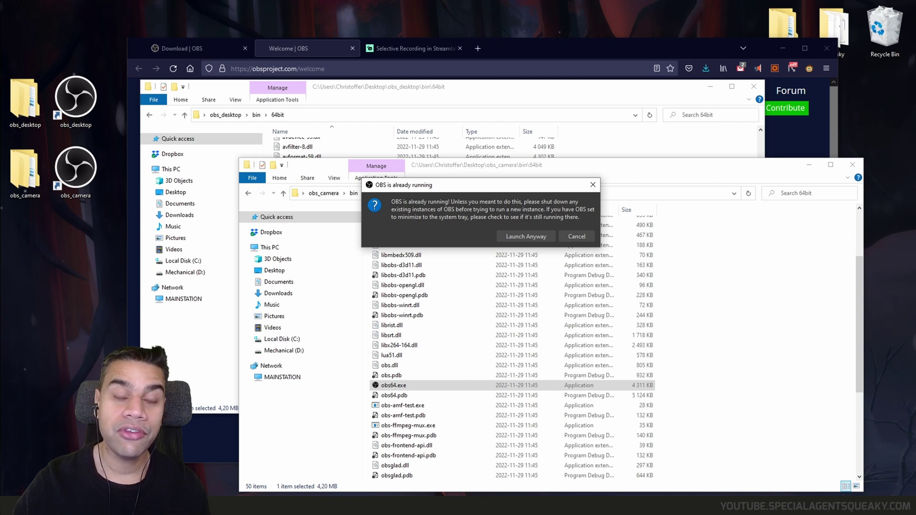
Close the 'OBS is already running' warning with Cancel, leaving the obs_camera bin\64bit folder open.
left_click_drag(473, 188, 435, 197)
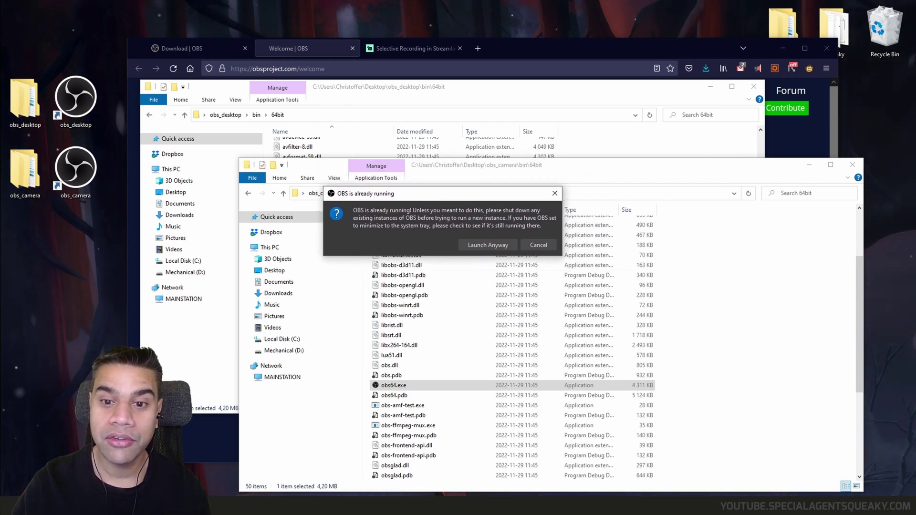
left_click(539, 245)
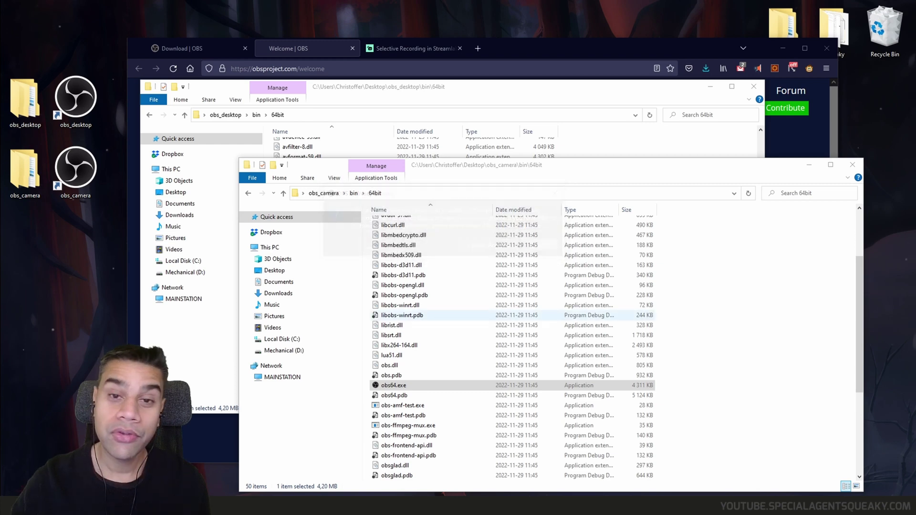